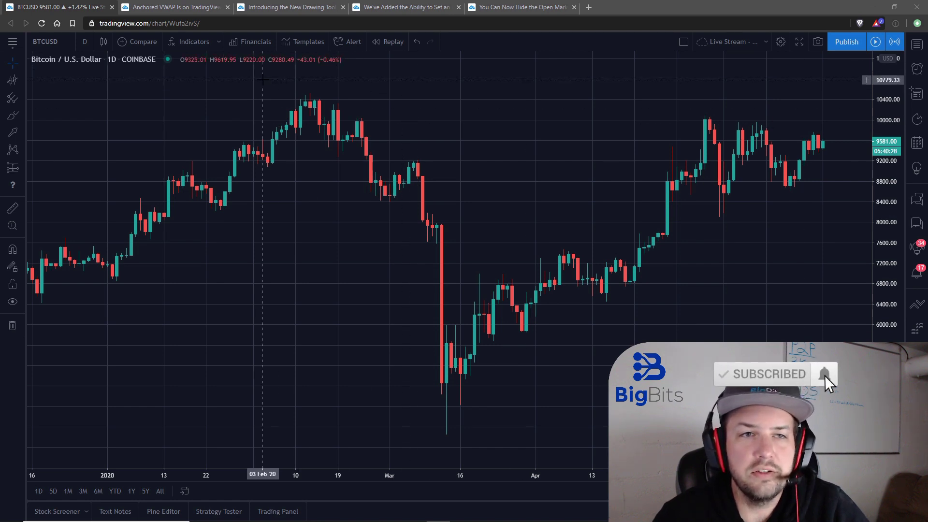
# - View the What's New announcements from the main menu, then close them
pyautogui.moveTo(169, 59)
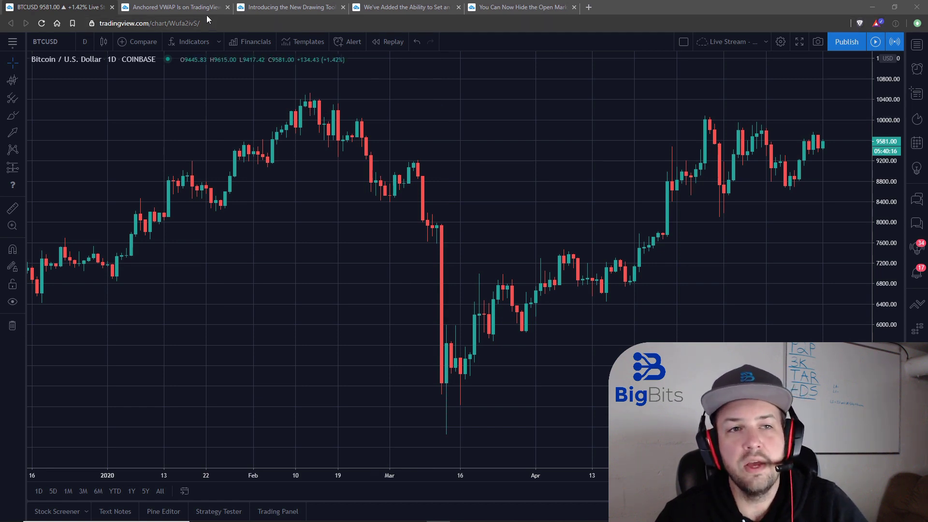
pyautogui.click(188, 10)
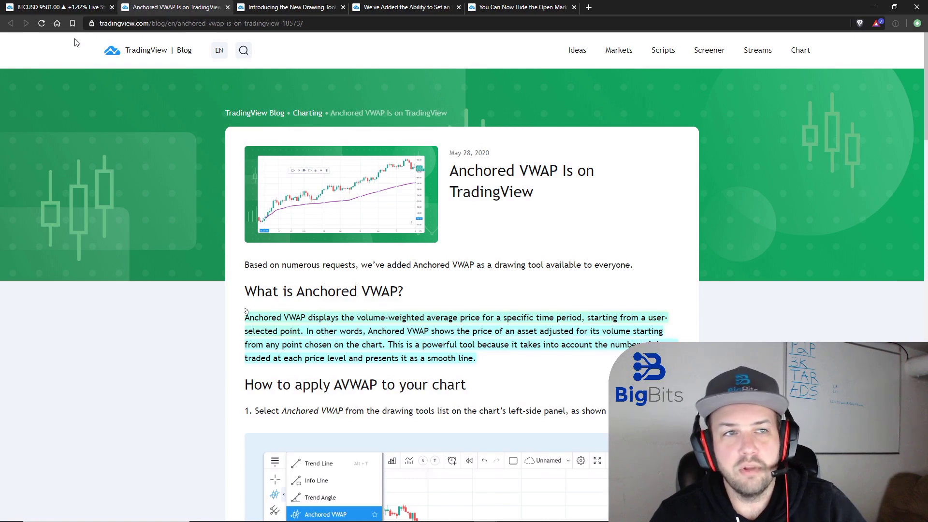
pyautogui.click(63, 9)
pyautogui.click(13, 42)
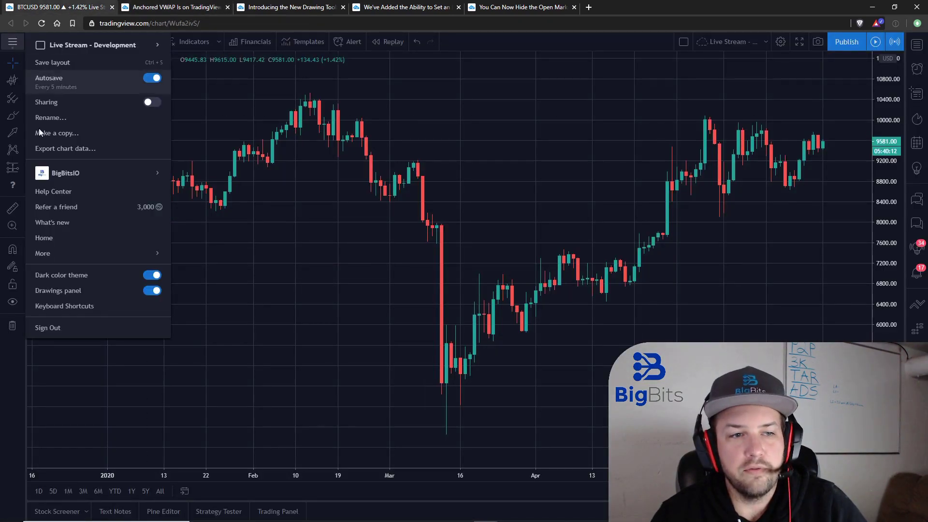
pyautogui.click(71, 218)
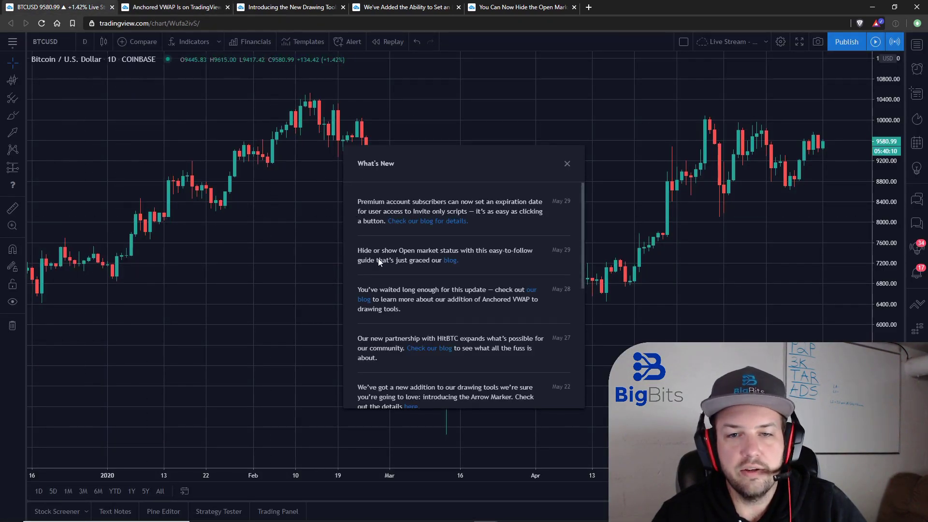
pyautogui.click(567, 163)
# - Read the Anchored VWAP blog post down to its historical background, then return to the chart
pyautogui.click(168, 6)
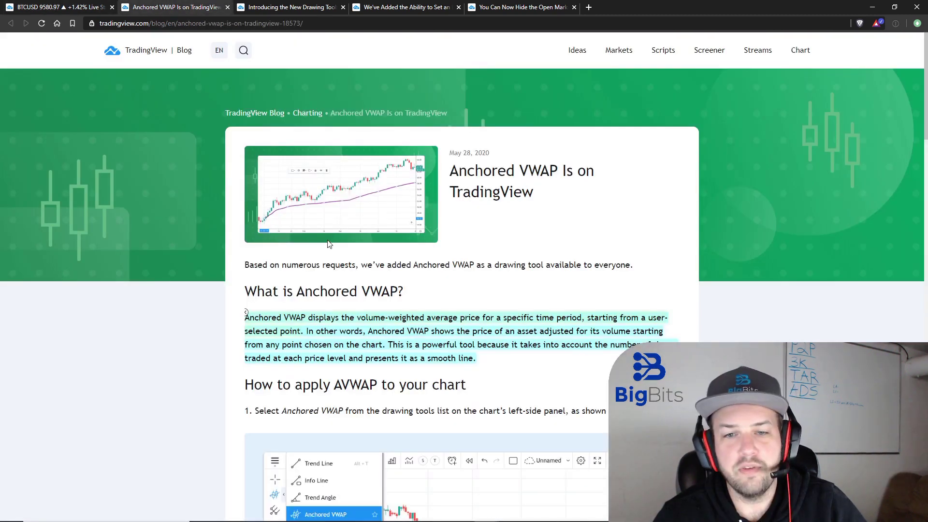
pyautogui.scroll(-2, 328, 244)
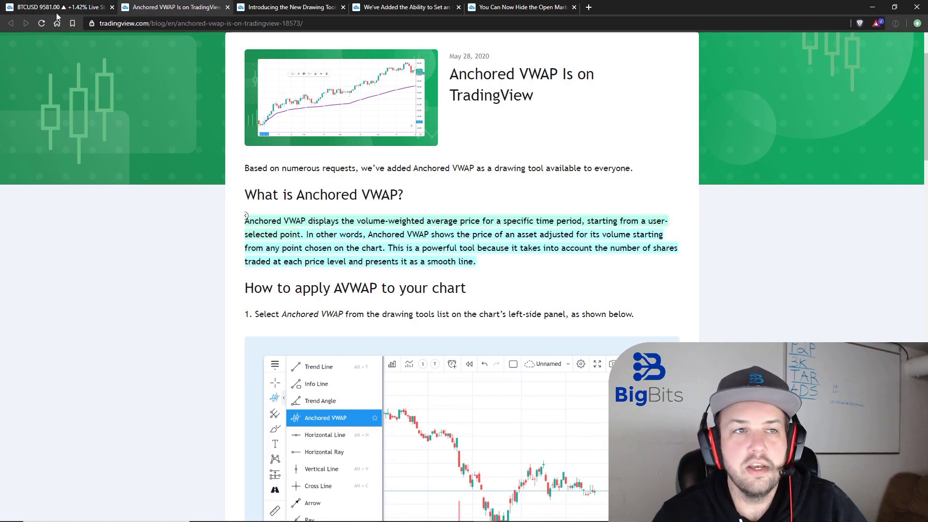
pyautogui.scroll(-4, 530, 205)
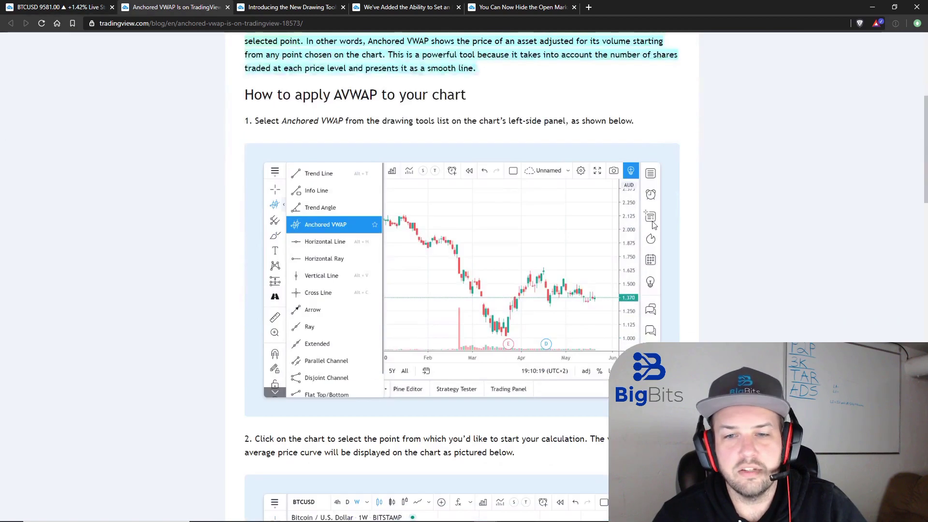
pyautogui.scroll(-5, 435, 194)
pyautogui.scroll(-2, 436, 193)
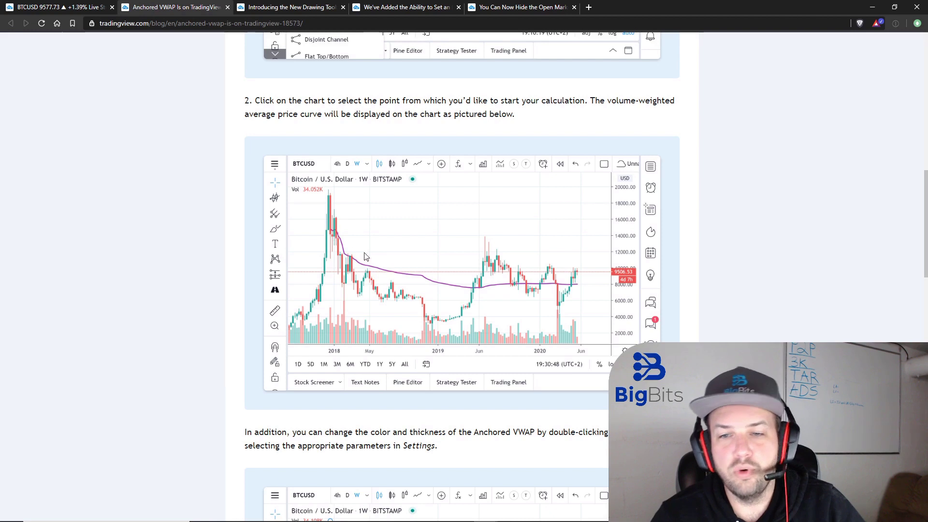
pyautogui.scroll(-7, 488, 278)
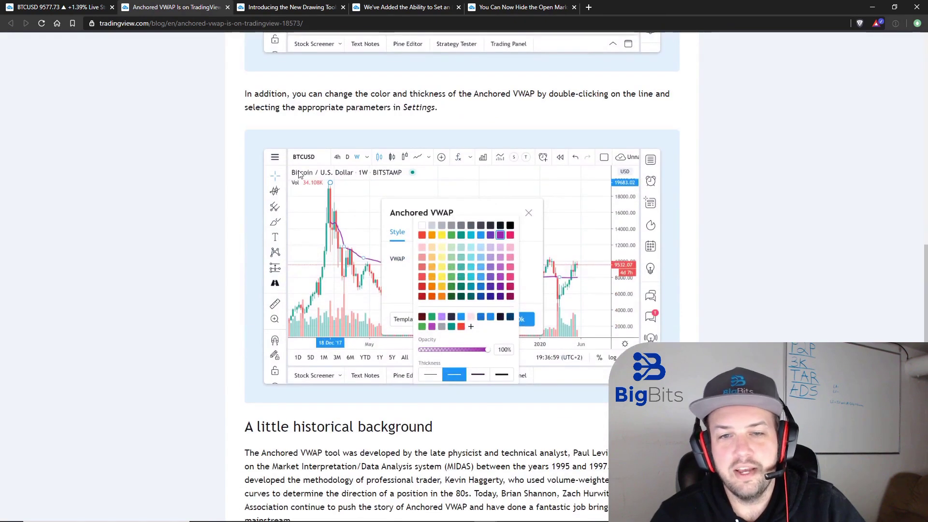
pyautogui.scroll(-3, 260, 172)
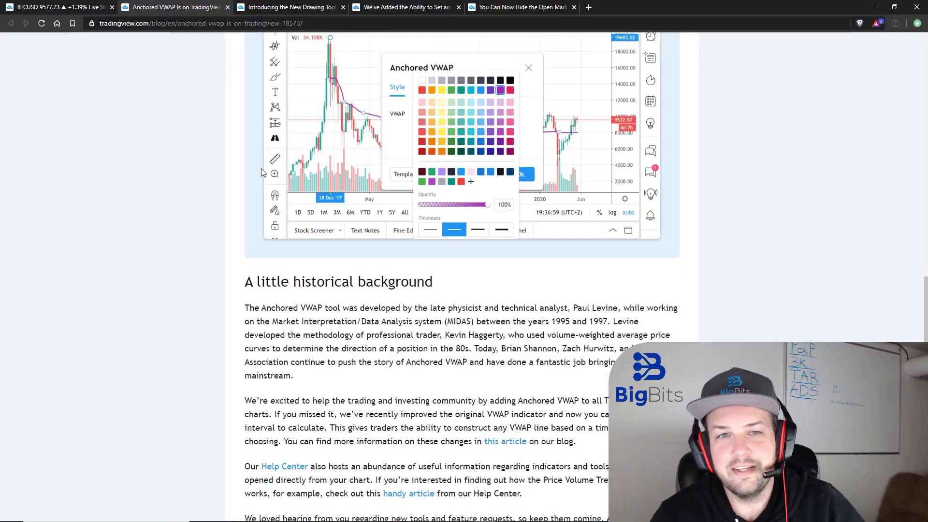
pyautogui.click(58, 7)
# - Search indicators for 'volume' and add the built-in Volume indicator (Vol 20) to BTCUSD
pyautogui.click(172, 40)
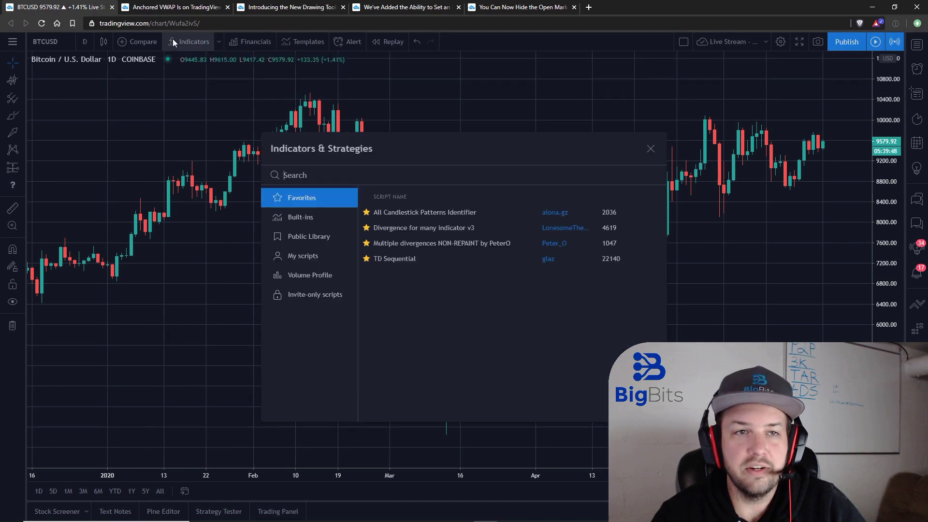
pyautogui.click(651, 149)
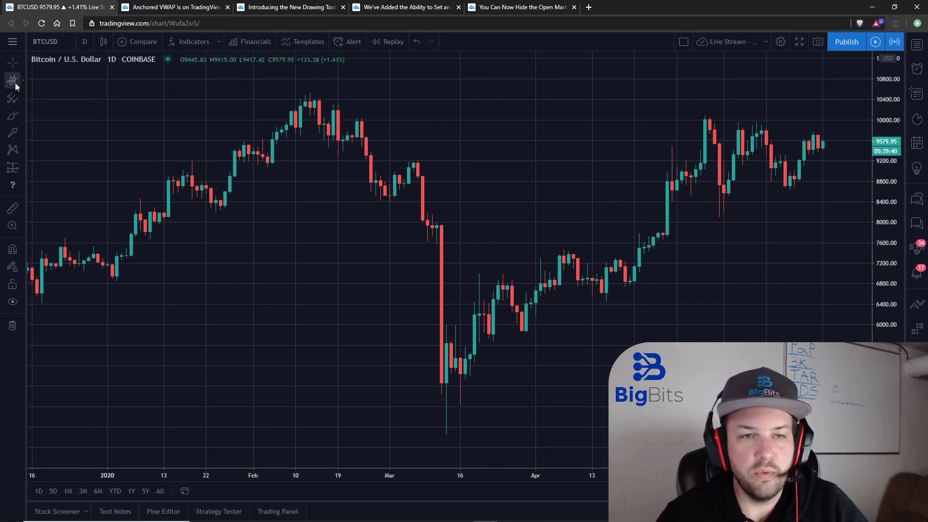
pyautogui.click(189, 42)
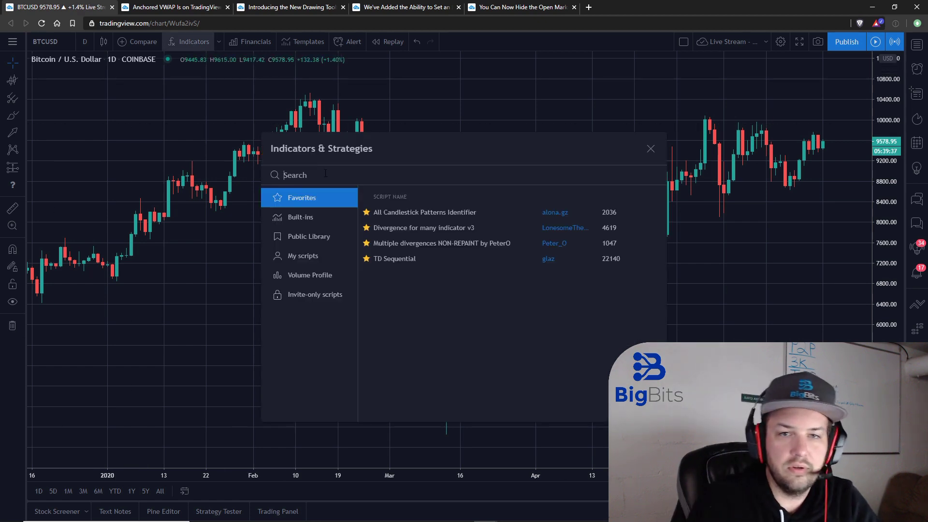
pyautogui.write('volume')
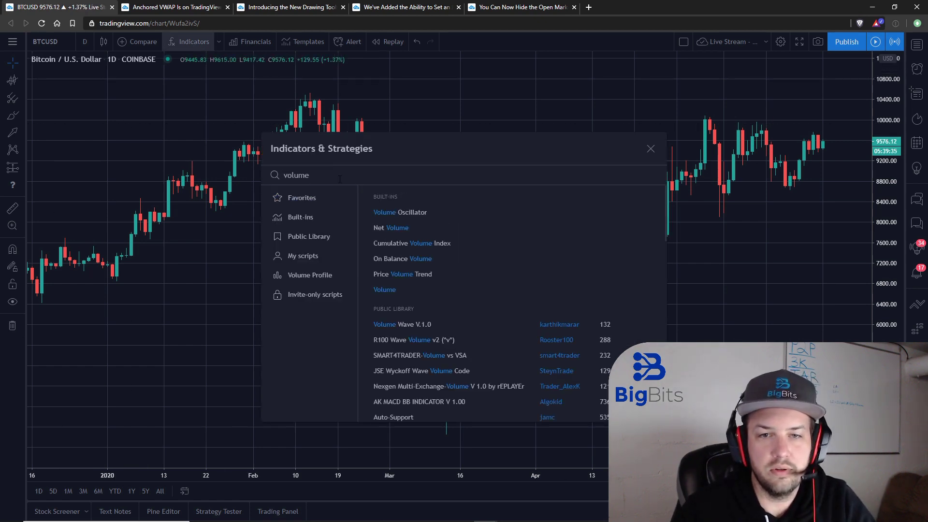
pyautogui.click(390, 292)
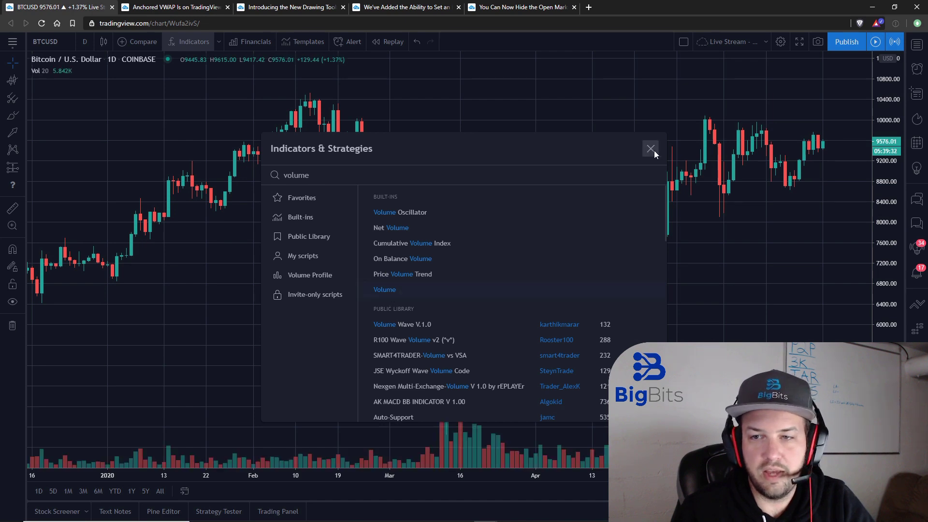
pyautogui.click(651, 149)
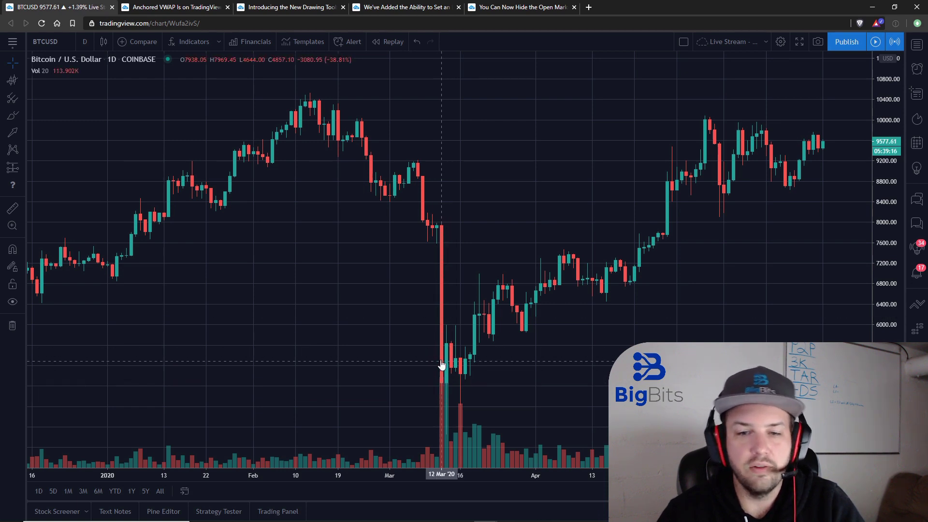
# - Place an Anchored VWAP drawing anchored on the 12 Feb 2020 high candle
pyautogui.click(13, 81)
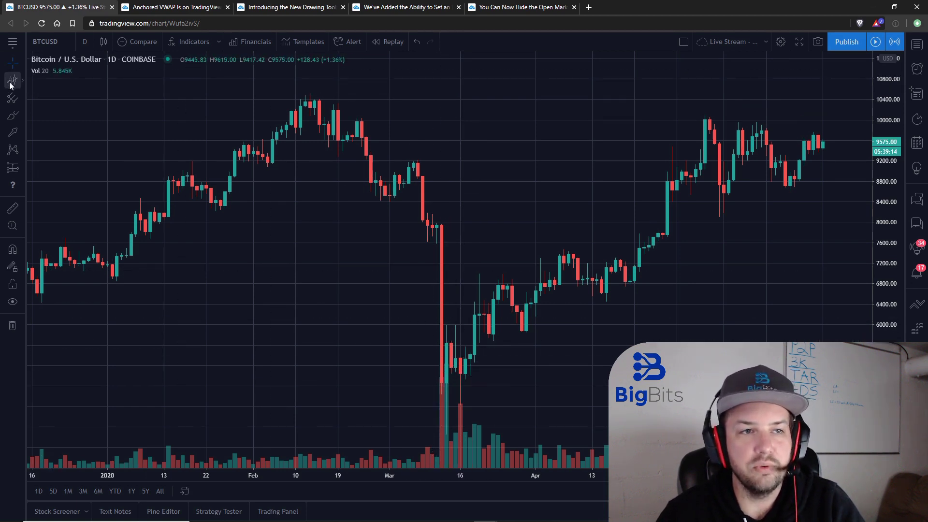
pyautogui.click(305, 103)
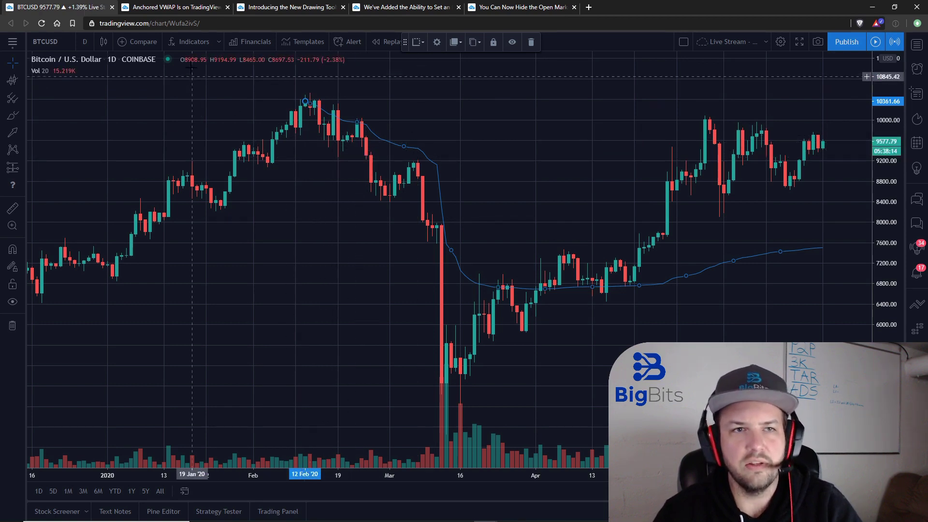
# - Add the Fancy Moving Average [BigBitsIO] indicator via an indicator search for 'fancy movin'
pyautogui.click(188, 42)
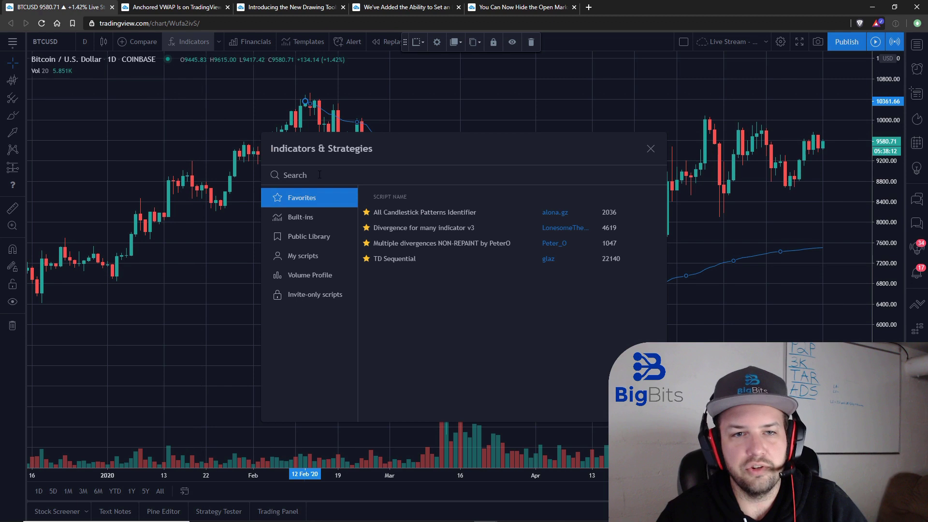
pyautogui.write('fancy')
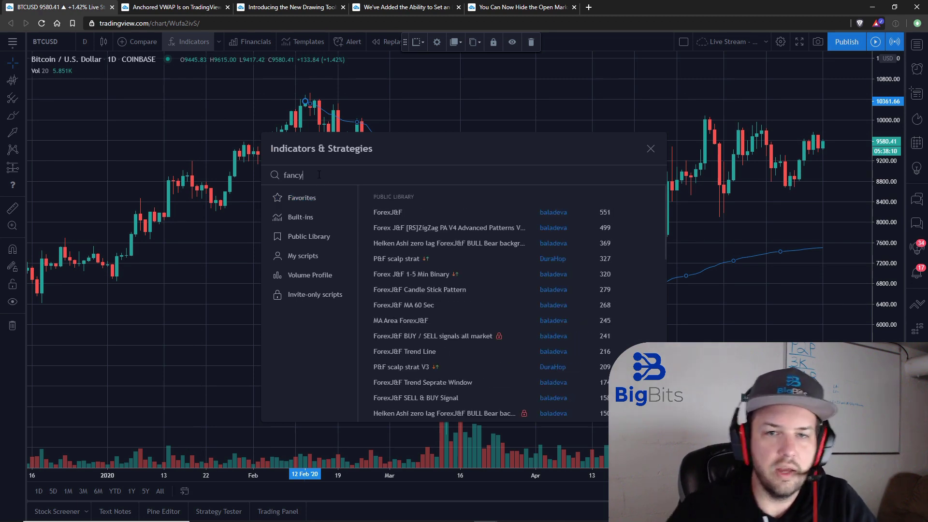
pyautogui.write(' moving')
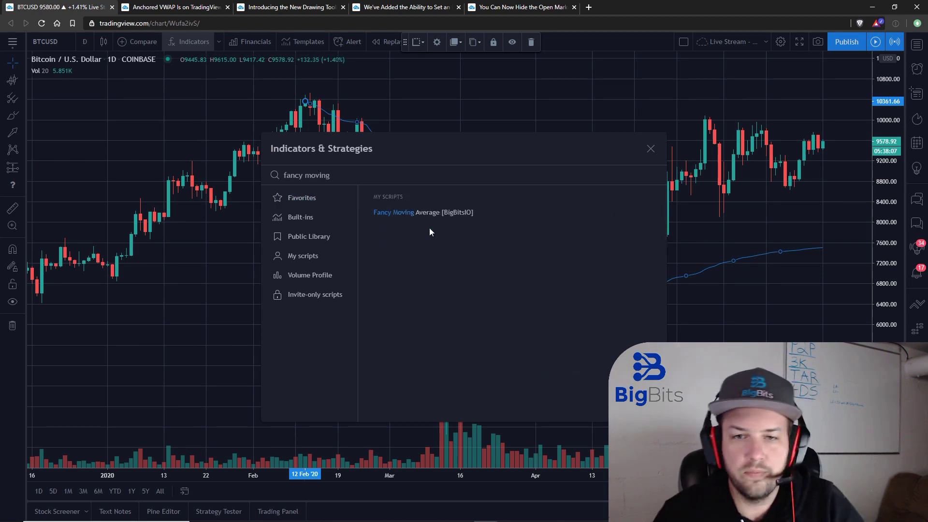
pyautogui.click(436, 214)
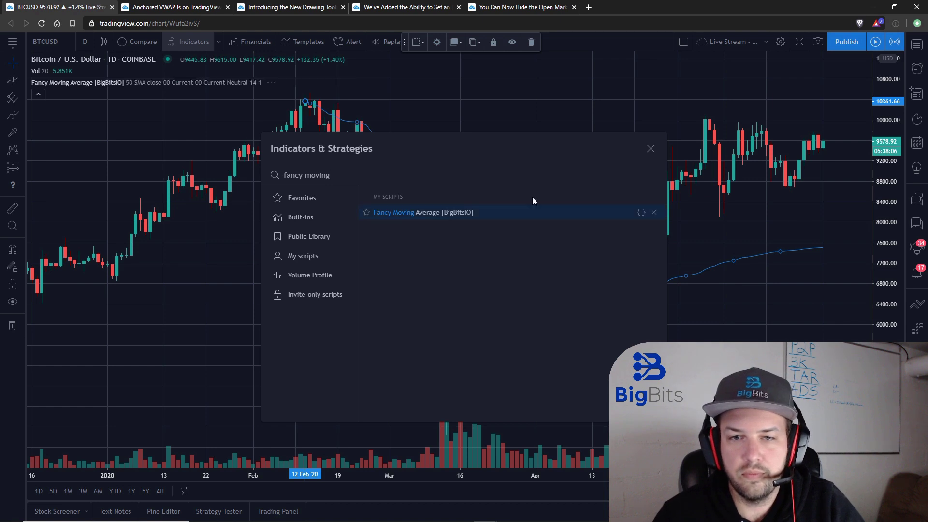
pyautogui.click(648, 148)
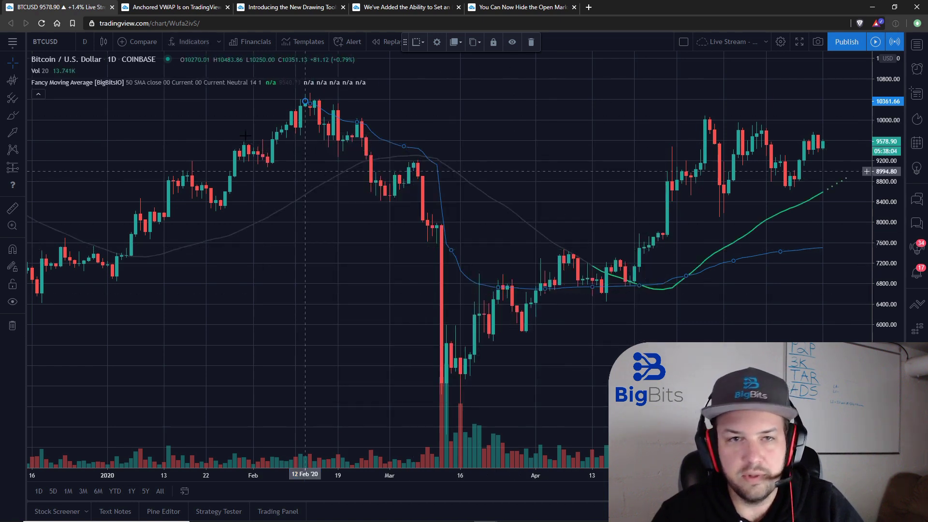
# - Set the Fancy Moving Average period to 100, then adjust it to 110
pyautogui.click(286, 82)
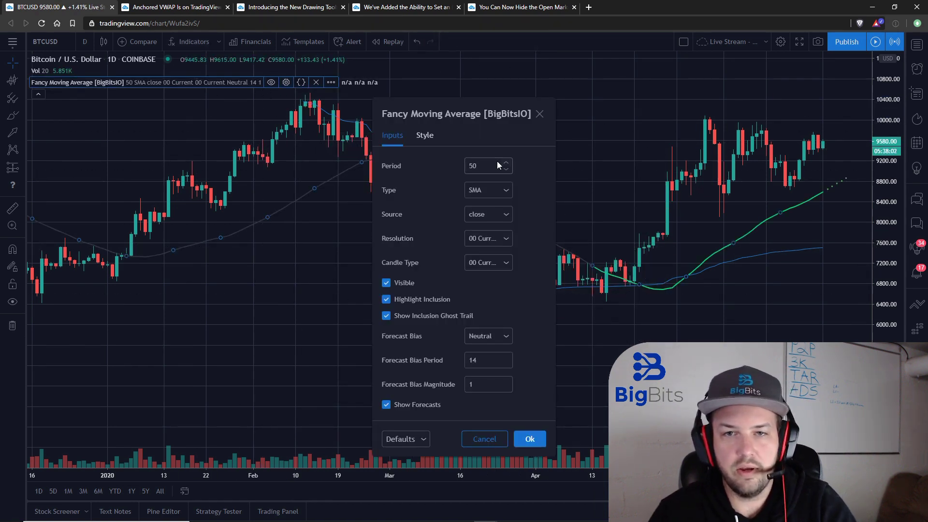
pyautogui.click(421, 165)
pyautogui.write('100')
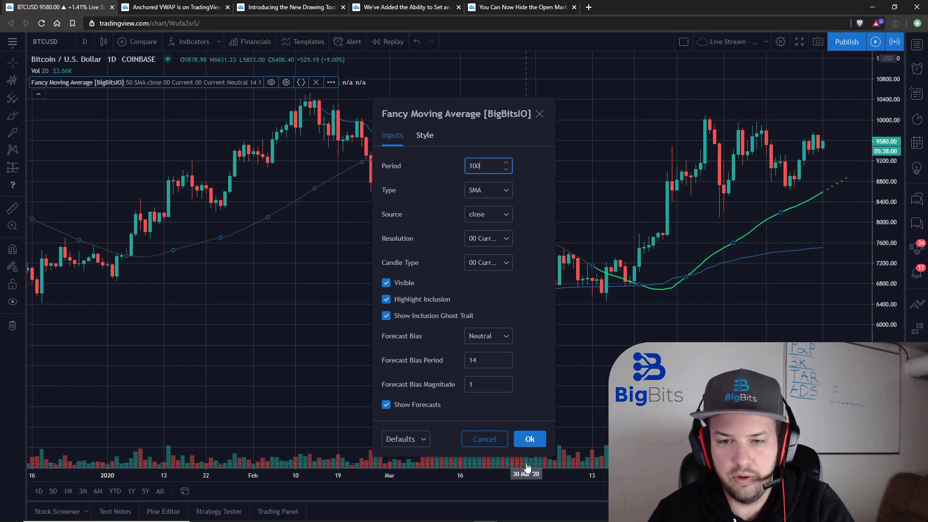
pyautogui.click(529, 439)
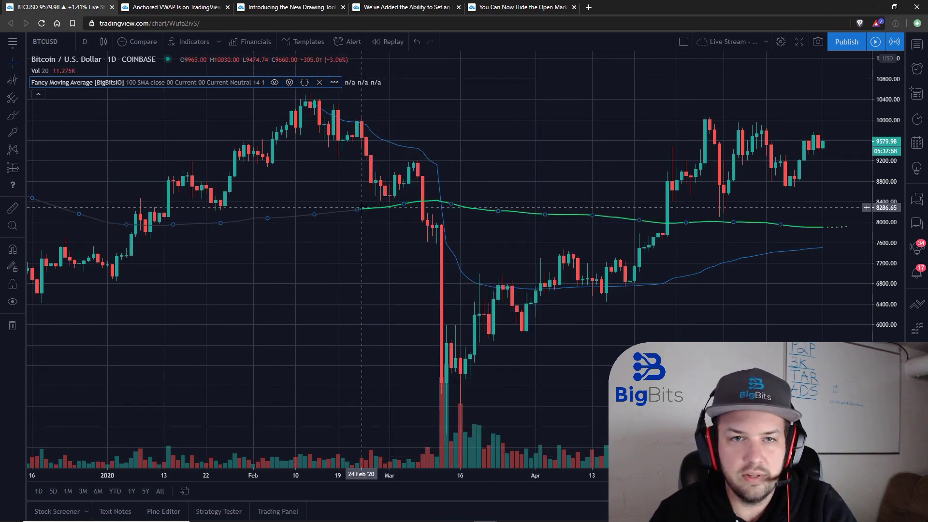
pyautogui.click(291, 86)
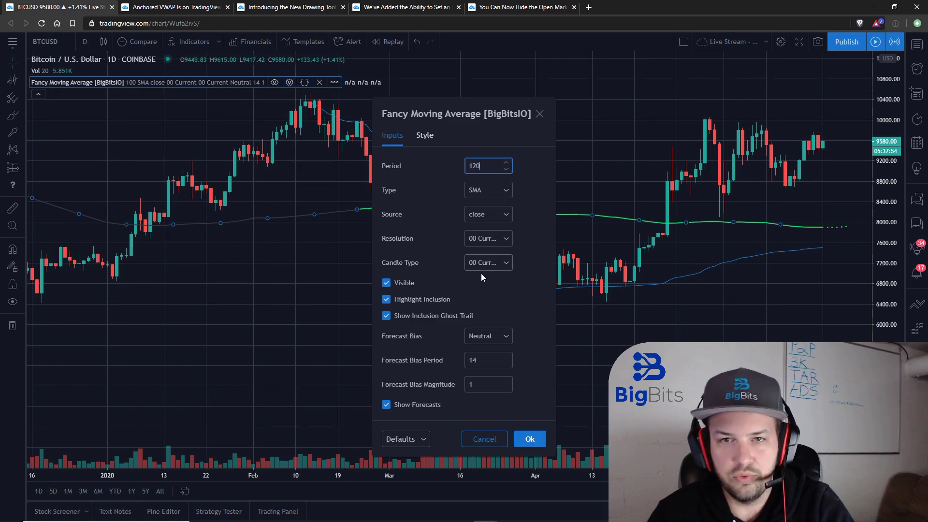
pyautogui.click(536, 393)
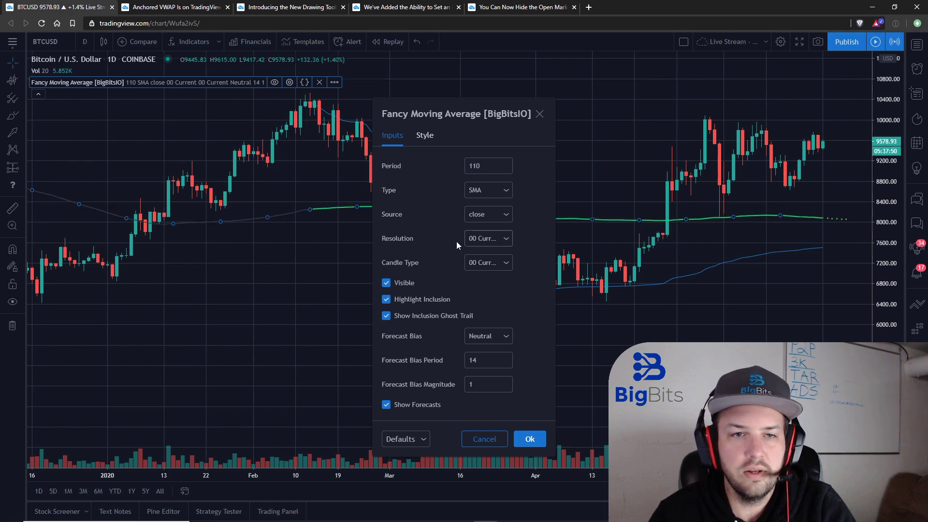
pyautogui.click(537, 441)
pyautogui.click(536, 338)
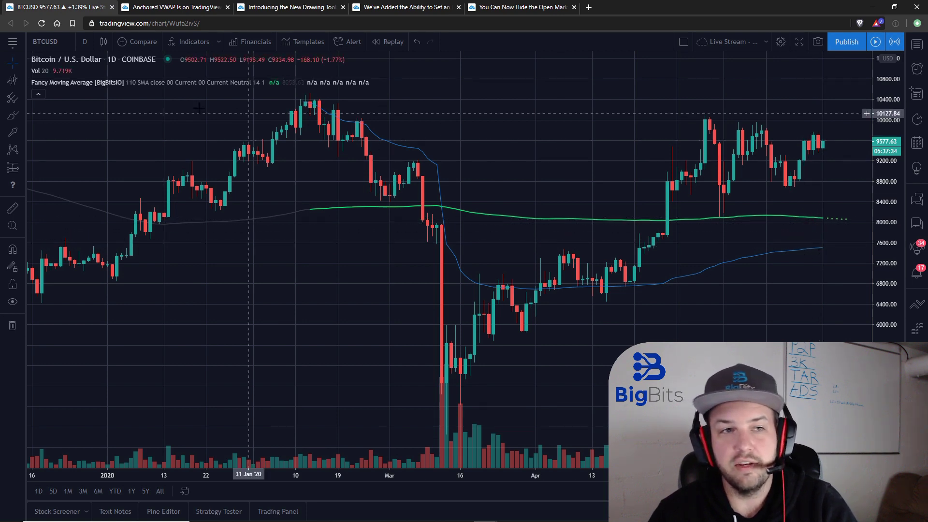
# - Remove the Fancy Moving Average and move the VWAP anchor to around 20 Jan
pyautogui.click(318, 82)
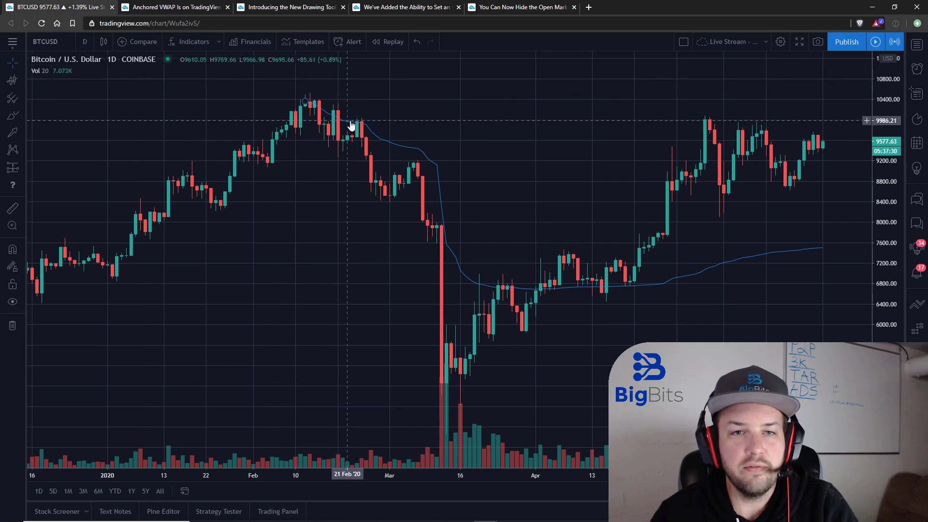
pyautogui.click(304, 102)
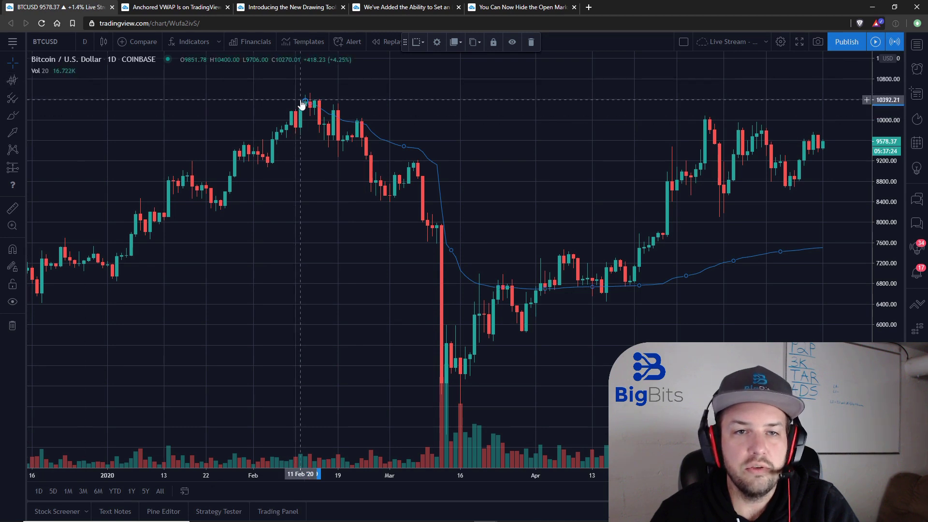
pyautogui.moveTo(306, 103); pyautogui.dragTo(193, 183)
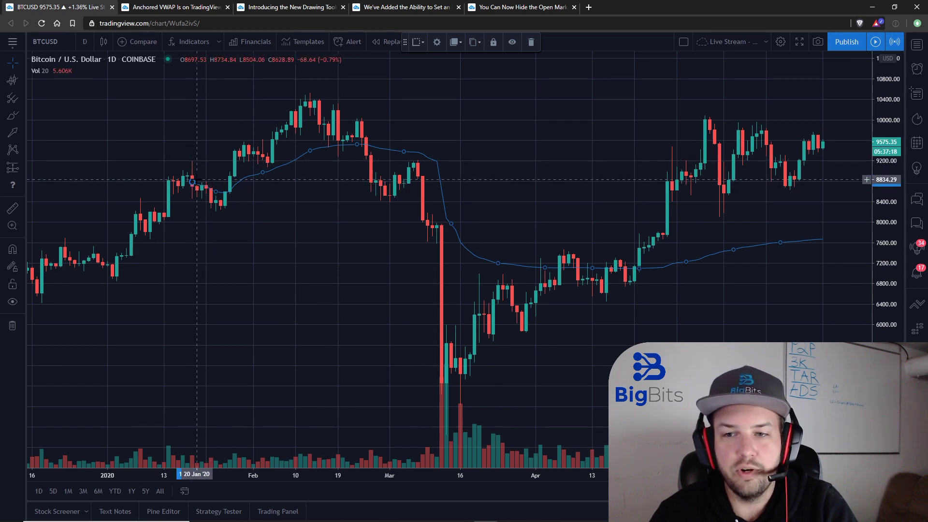
# - Delete the VWAP, then anchor a new one at the 26 Jun '19 high and delete it
pyautogui.scroll(-5, 323, 213)
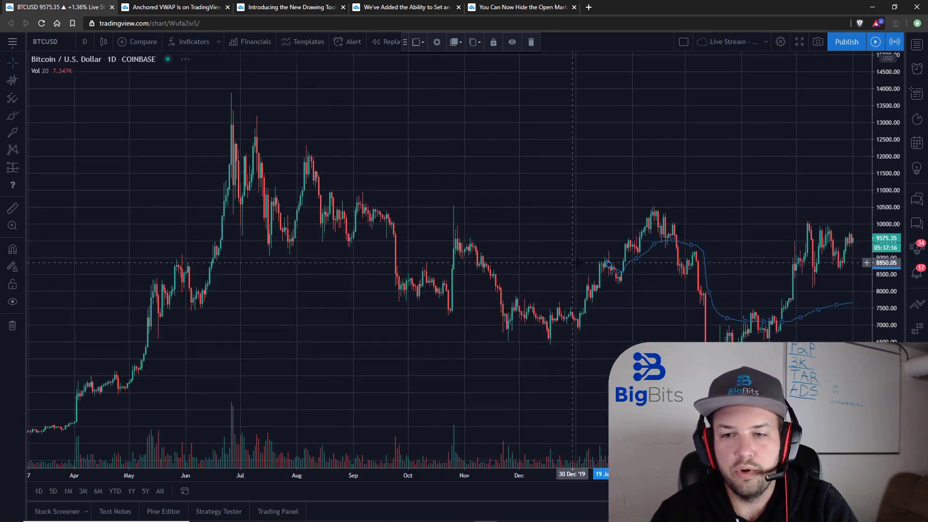
pyautogui.press('Delete')
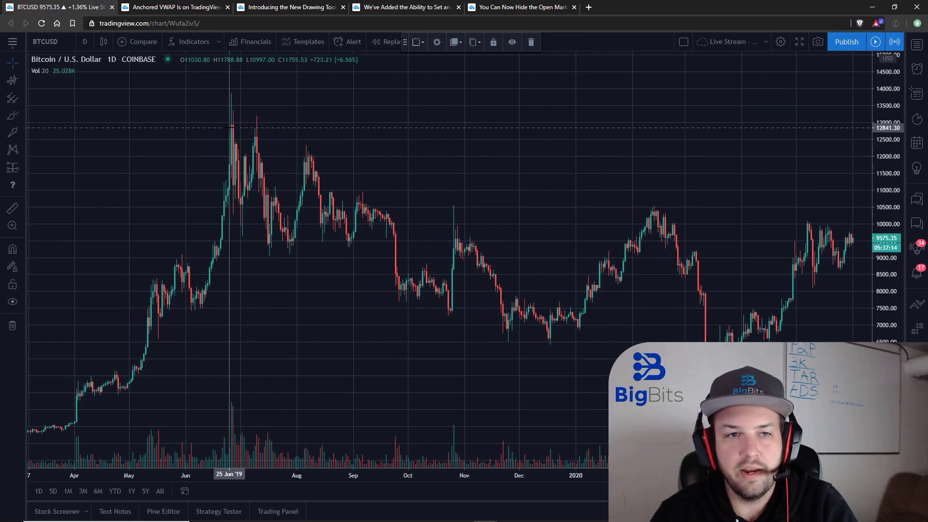
pyautogui.click(231, 127)
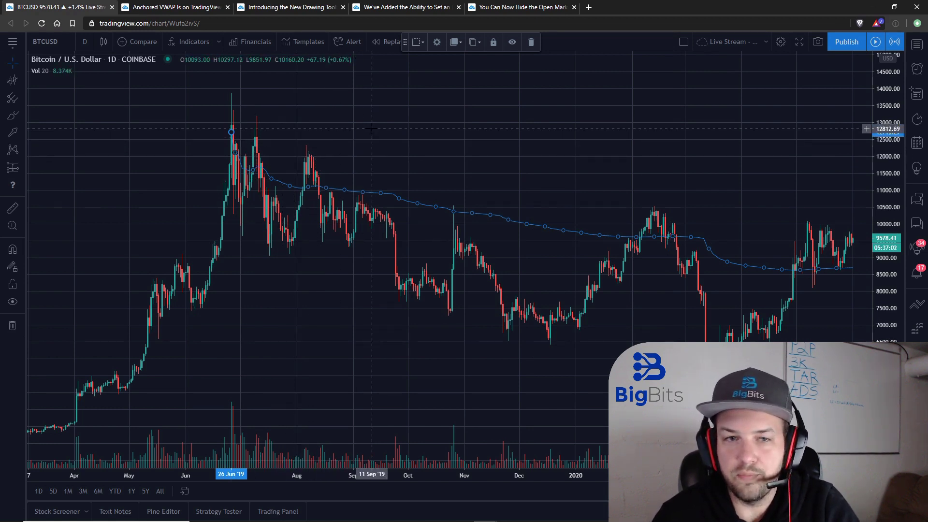
pyautogui.press('Delete')
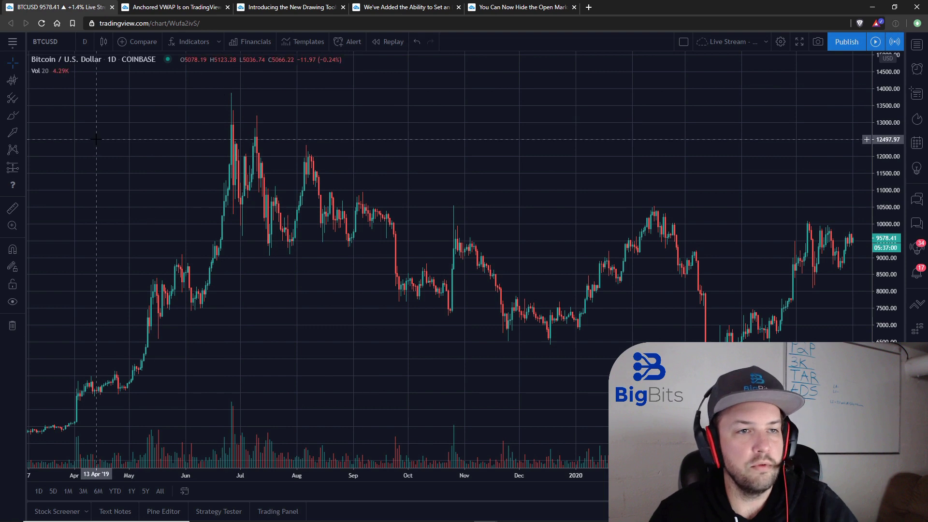
pyautogui.click(275, 10)
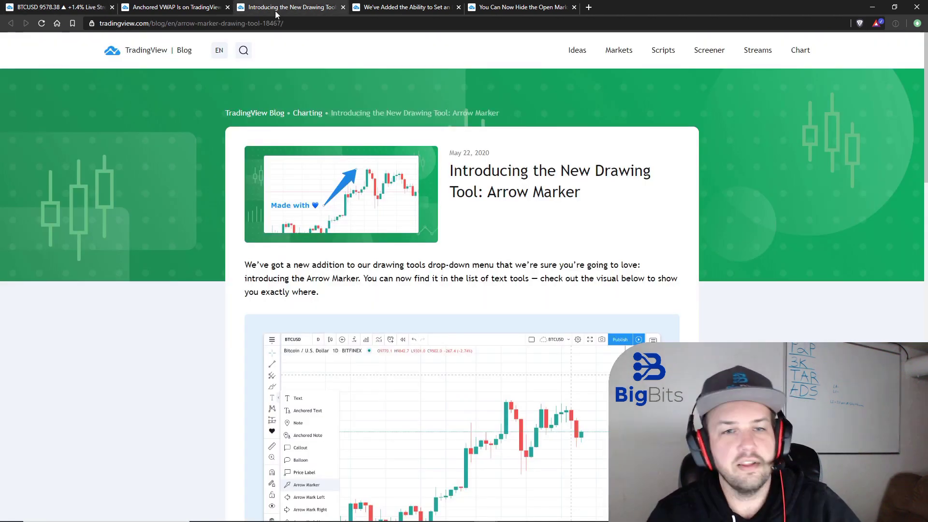
pyautogui.scroll(-4, 175, 222)
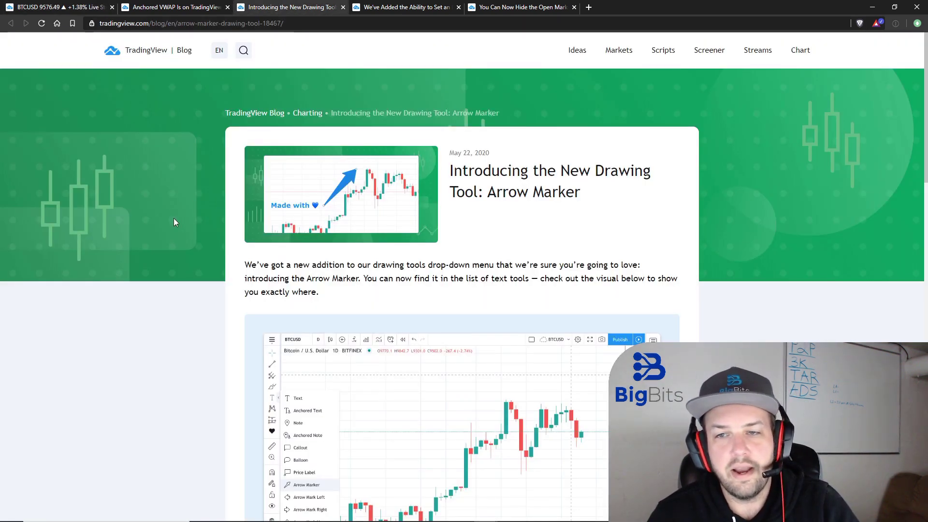
pyautogui.scroll(3, 145, 208)
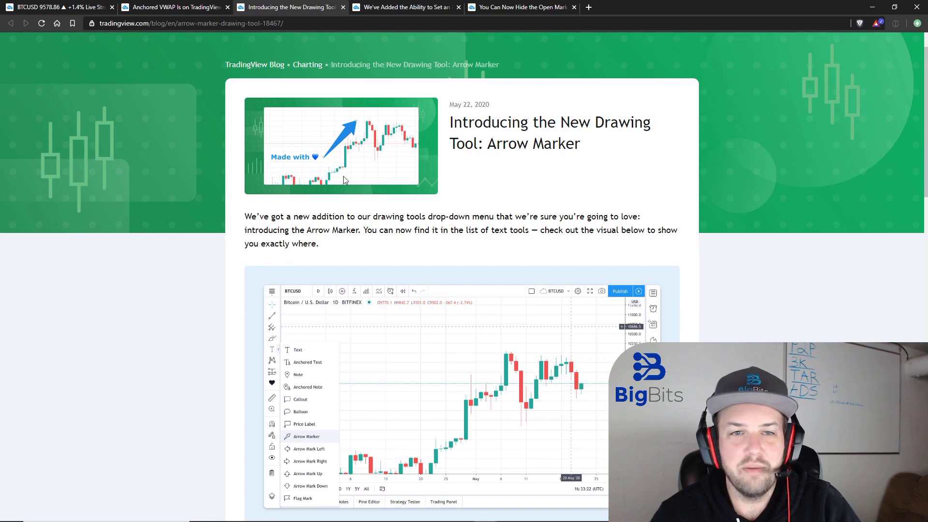
pyautogui.scroll(-12, 435, 208)
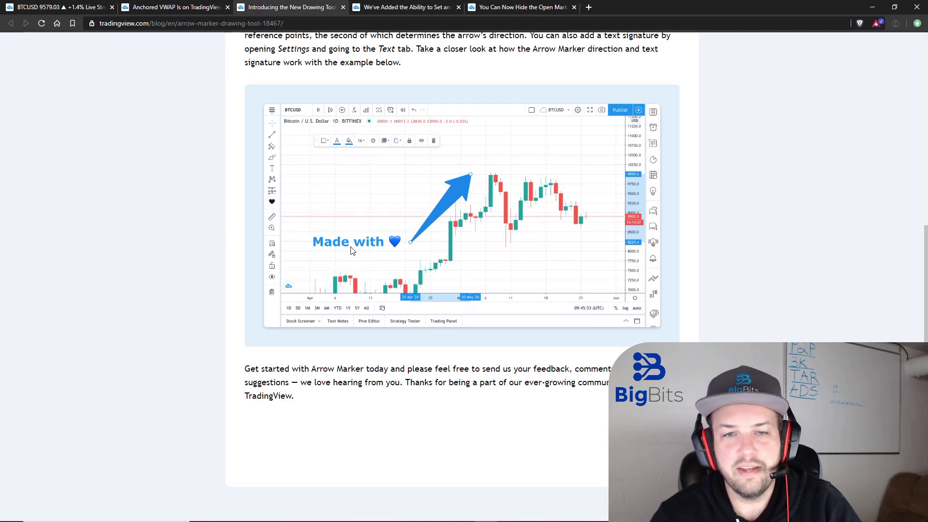
pyautogui.hotkey('ctrl', '1')
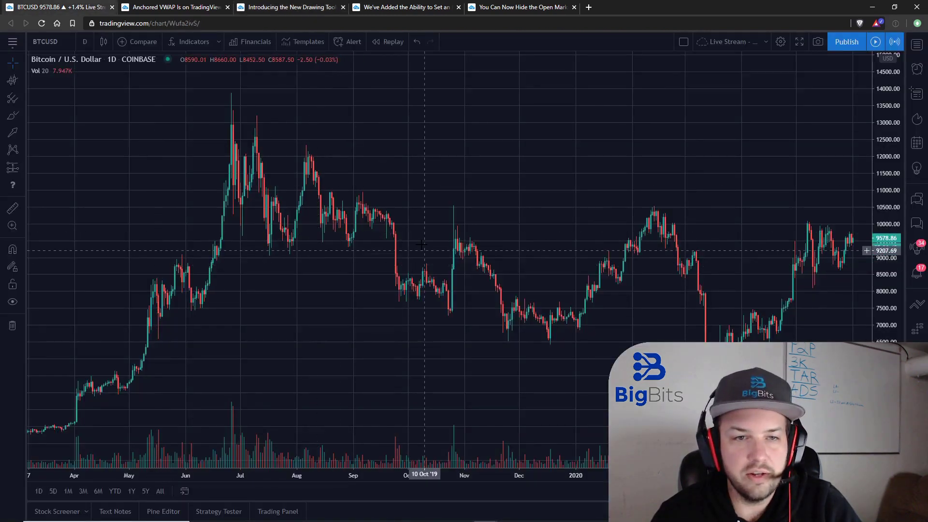
# - Draw an Arrow Marker along the 2019 rally up to the mid-2019 peak
pyautogui.moveTo(424, 250); pyautogui.dragTo(432, 245)
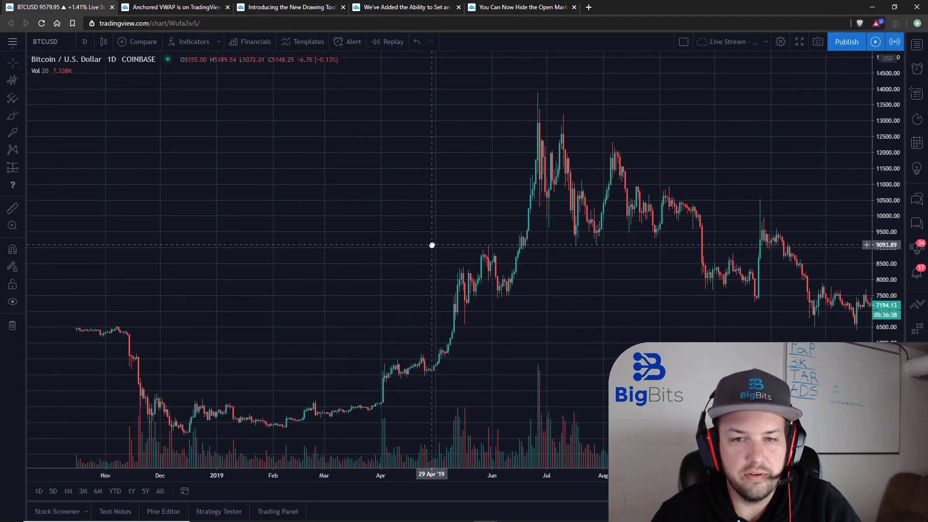
pyautogui.click(12, 132)
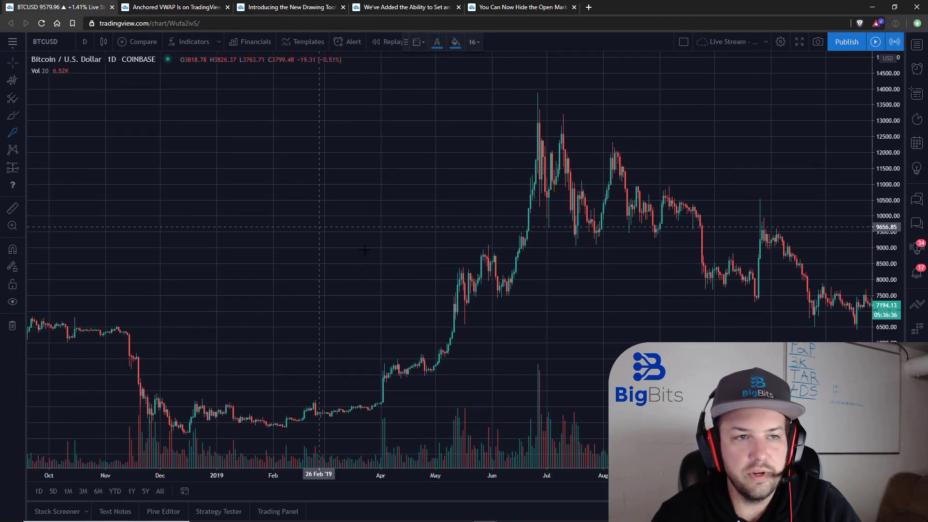
pyautogui.moveTo(337, 371)
pyautogui.mouseDown()
pyautogui.moveTo(510, 163)
pyautogui.moveTo(519, 110)
pyautogui.mouseUp()
# - Label the arrow marker 'Parabolic' in its Text settings, then delete it
pyautogui.click(437, 45)
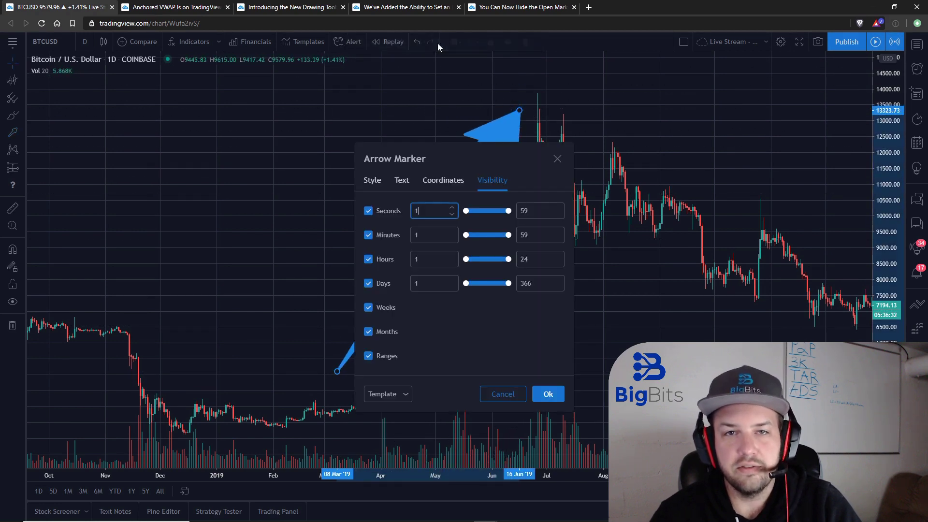
pyautogui.click(404, 180)
pyautogui.moveTo(455, 153); pyautogui.dragTo(263, 122)
pyautogui.write('Parabolic')
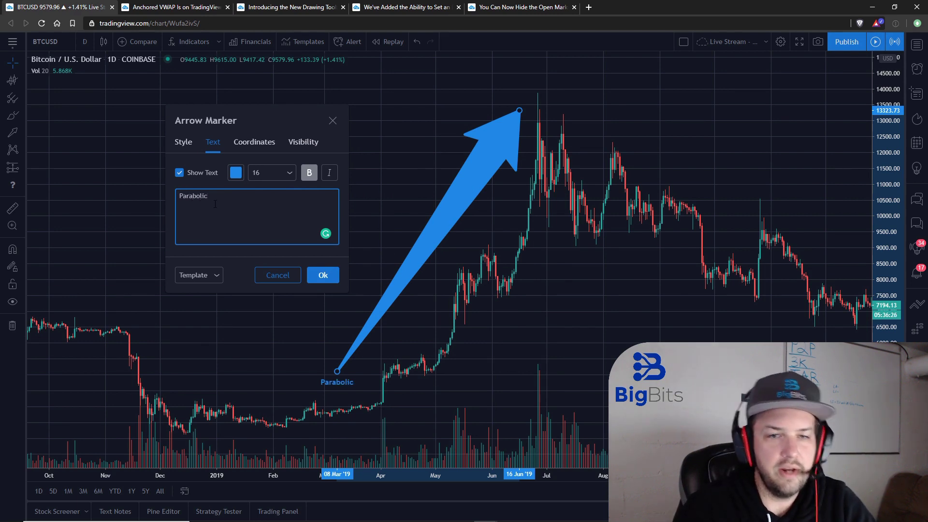
pyautogui.click(326, 277)
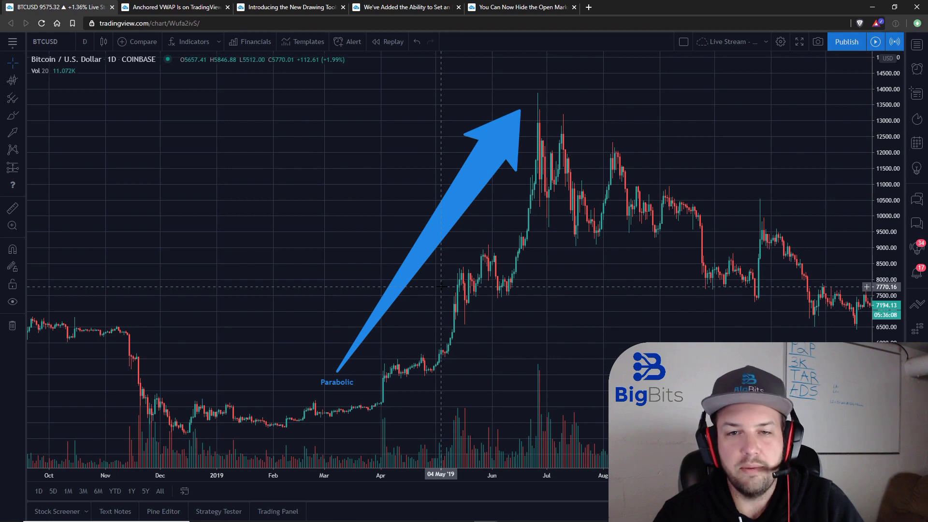
pyautogui.click(480, 188)
pyautogui.press('Delete')
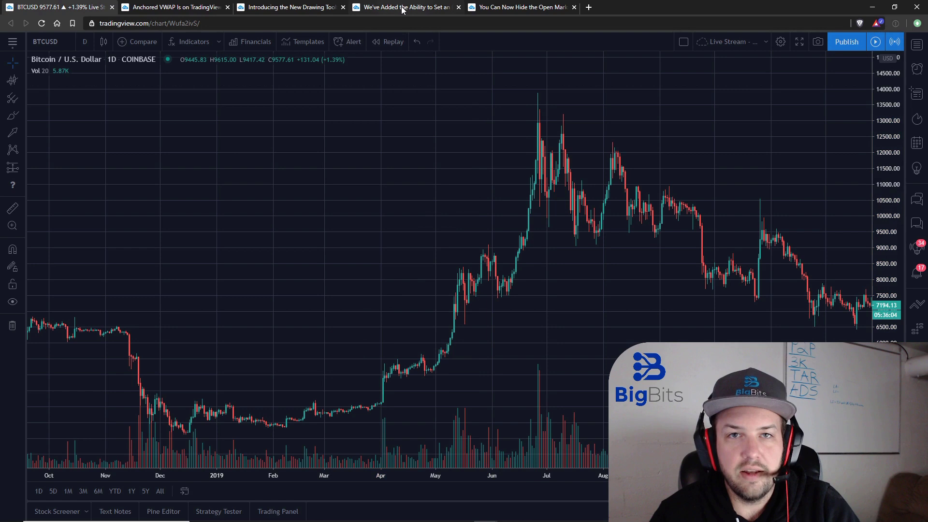
# - Scroll through the invite-only expiration-date post, then open the hide Open Market Status article
pyautogui.click(405, 7)
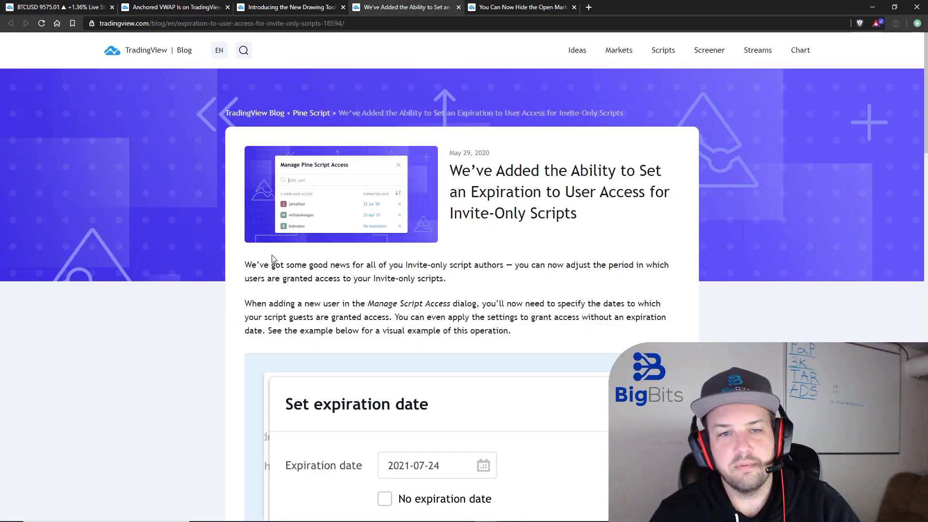
pyautogui.scroll(-3, 272, 258)
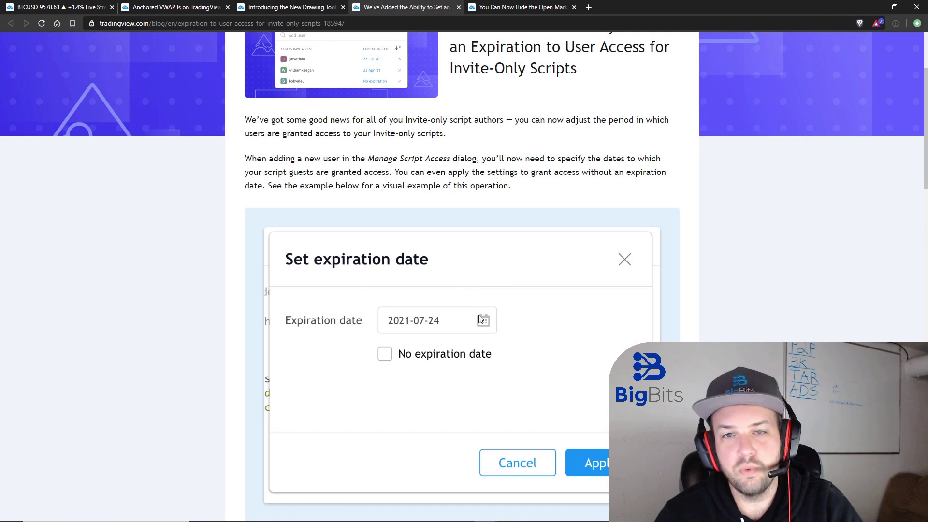
pyautogui.scroll(-9, 476, 323)
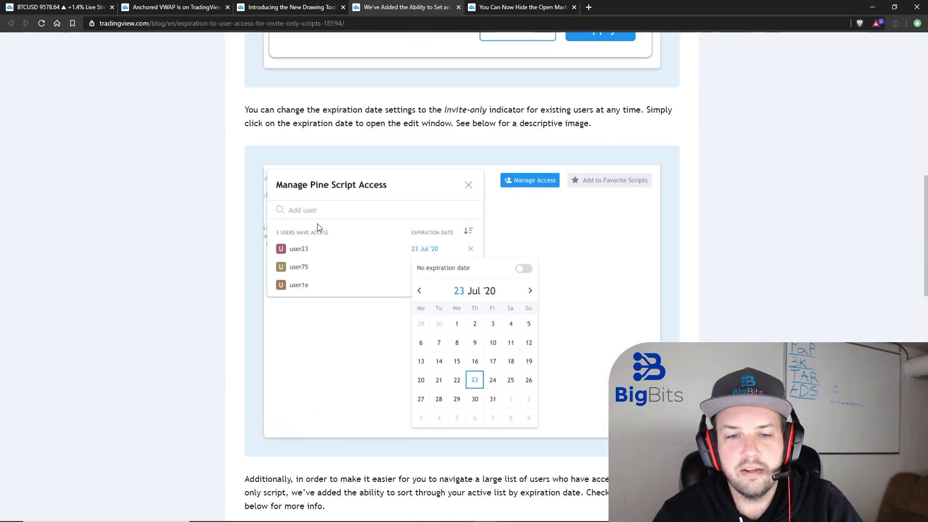
pyautogui.scroll(10, 164, 184)
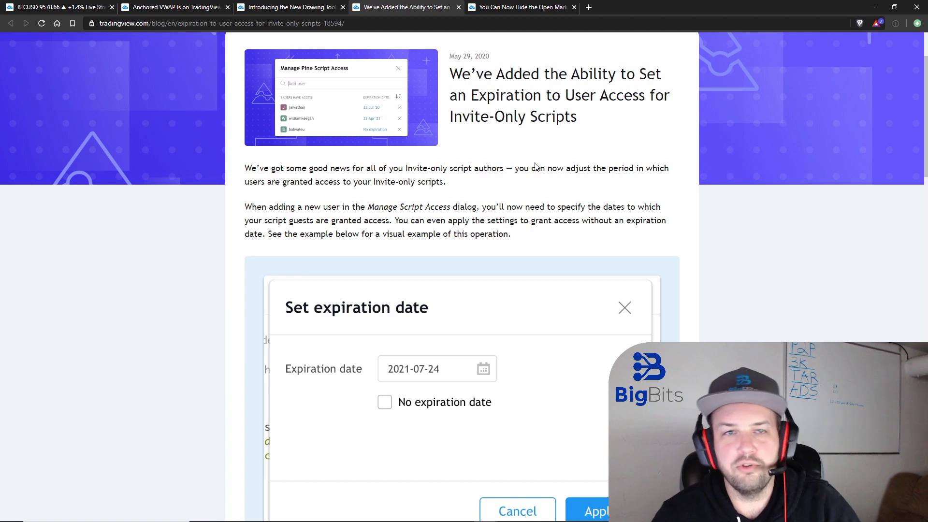
pyautogui.click(520, 7)
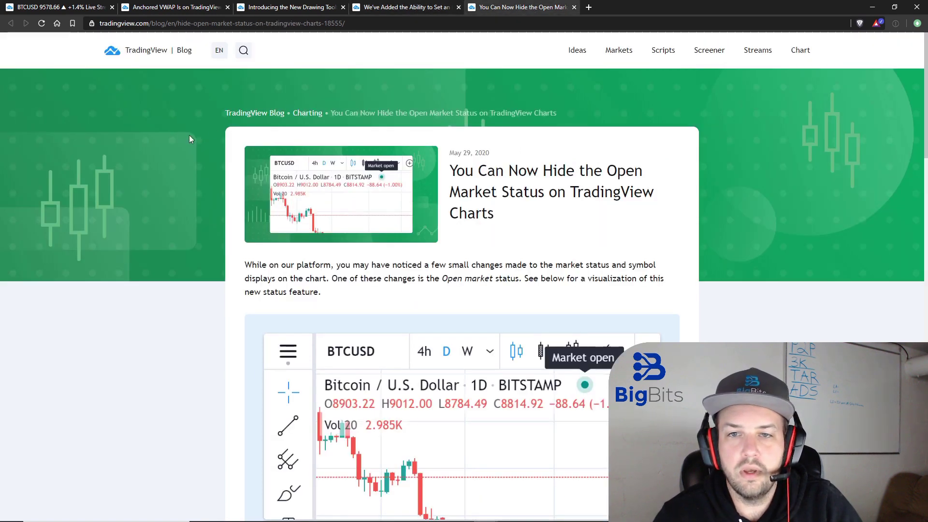
# - Scroll the hide-open-market-status article, then go back to the BTCUSD chart
pyautogui.scroll(-2, 166, 123)
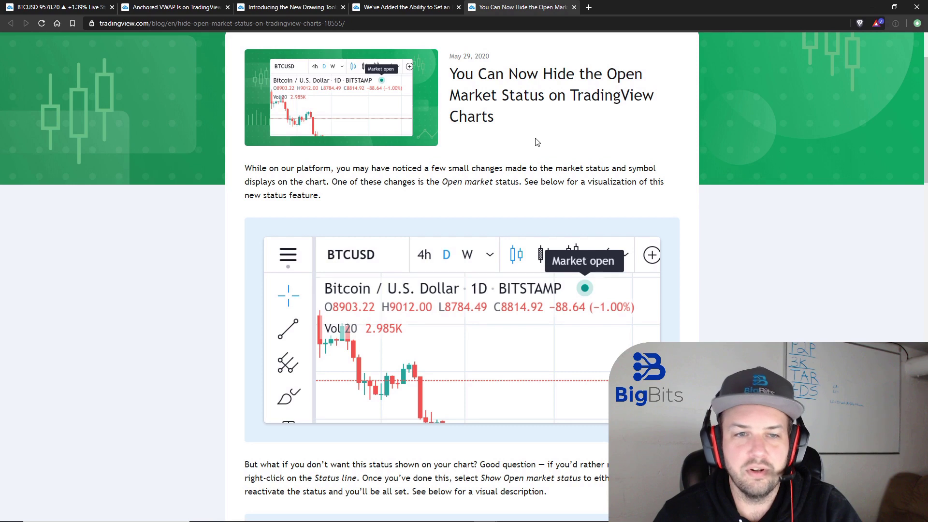
pyautogui.click(62, 9)
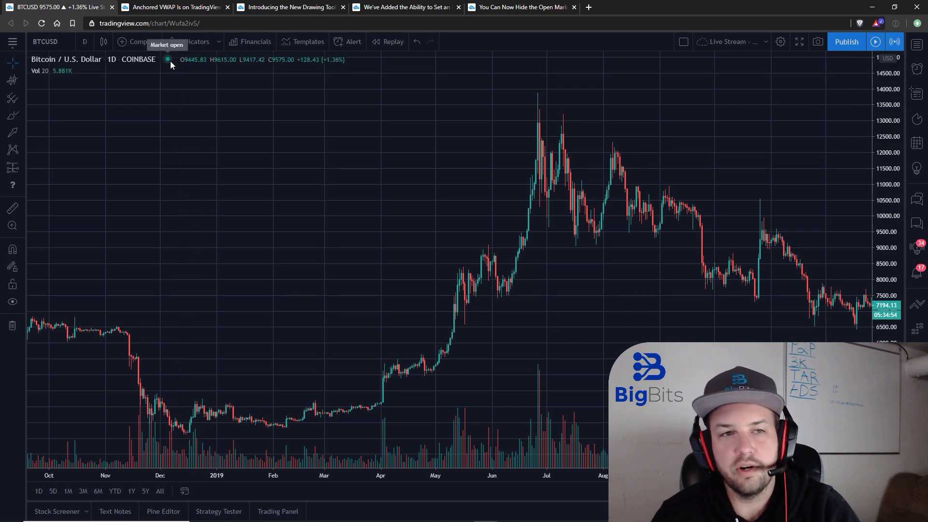
# - From the legend's context menu, turn Show Open market status off and back on
pyautogui.rightClick(170, 61)
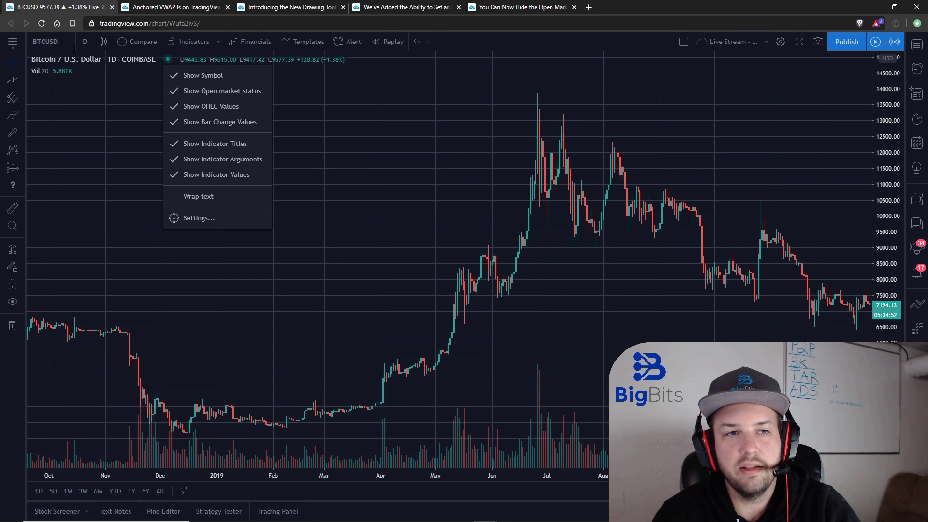
pyautogui.rightClick(47, 60)
pyautogui.rightClick(299, 59)
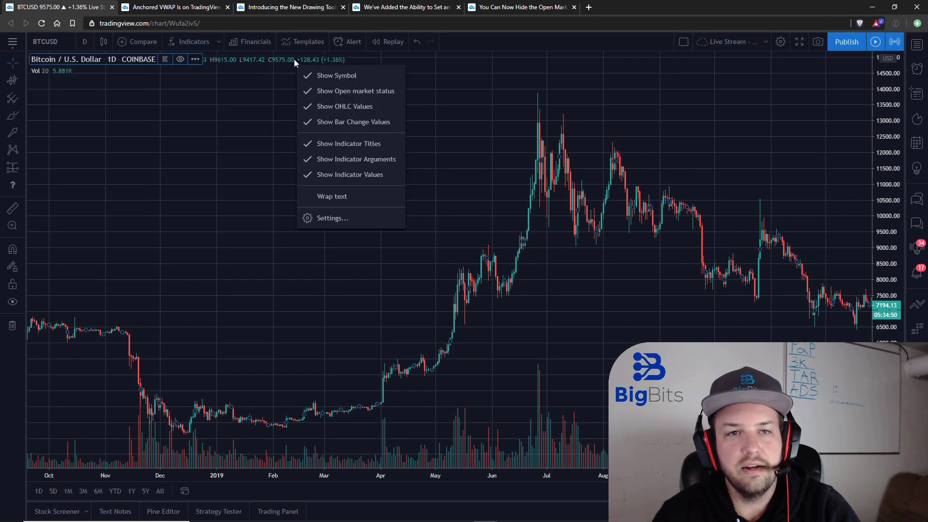
pyautogui.click(361, 93)
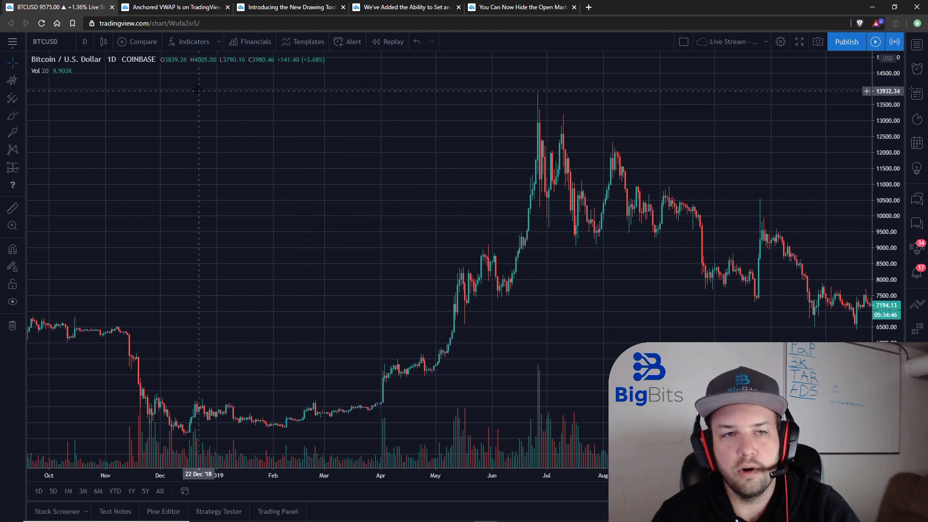
pyautogui.rightClick(143, 60)
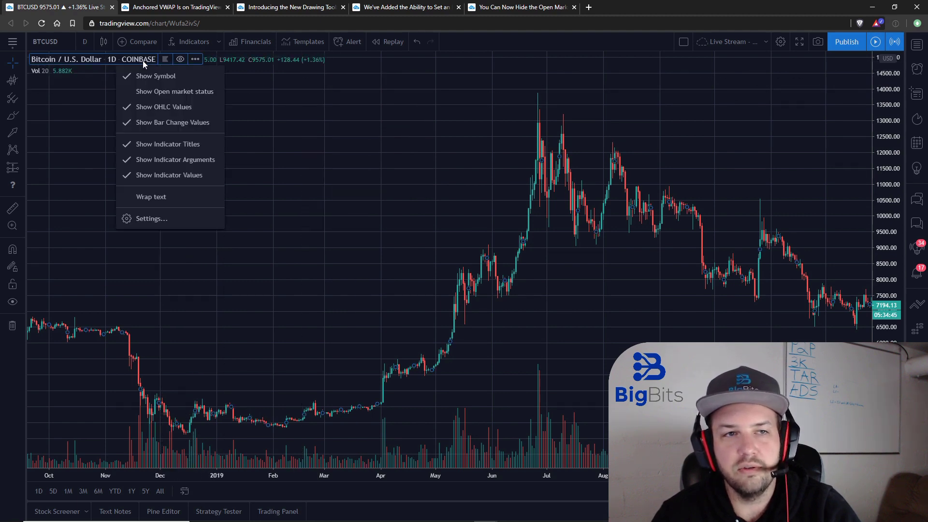
pyautogui.click(179, 91)
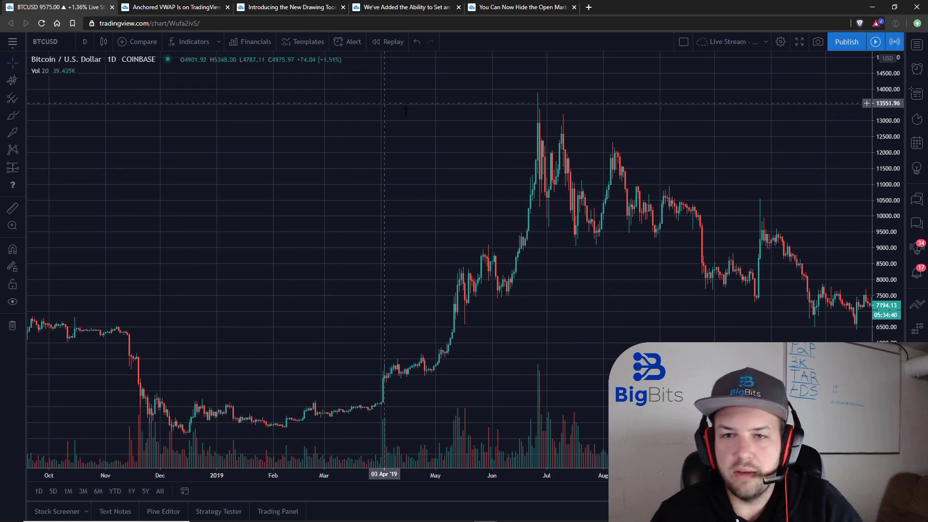
# - Toggle Show Open market status off and on in Chart settings > Status line, confirm, and open the Anchored VWAP article
pyautogui.click(775, 41)
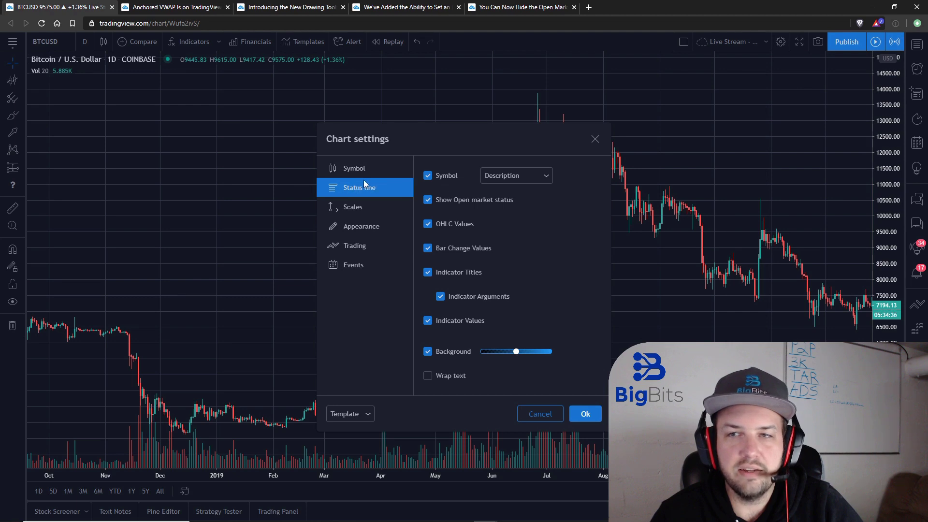
pyautogui.click(428, 203)
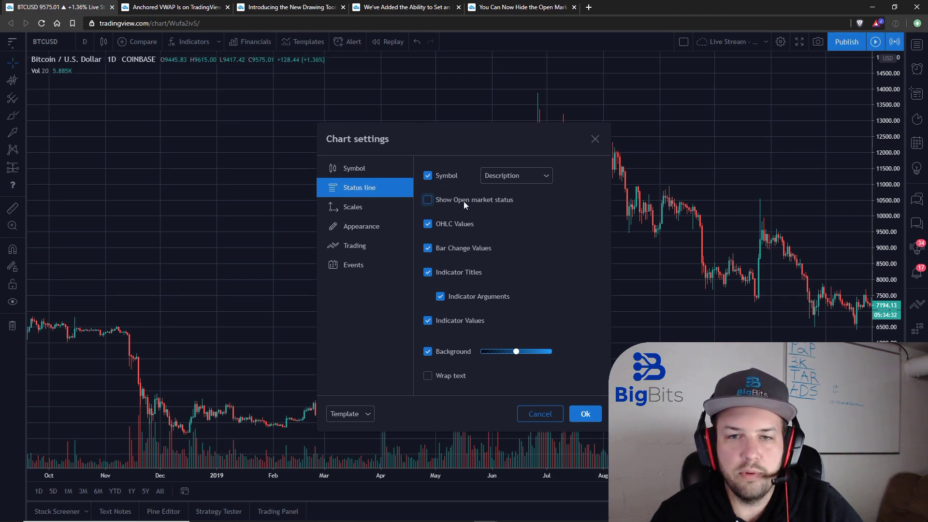
pyautogui.click(427, 200)
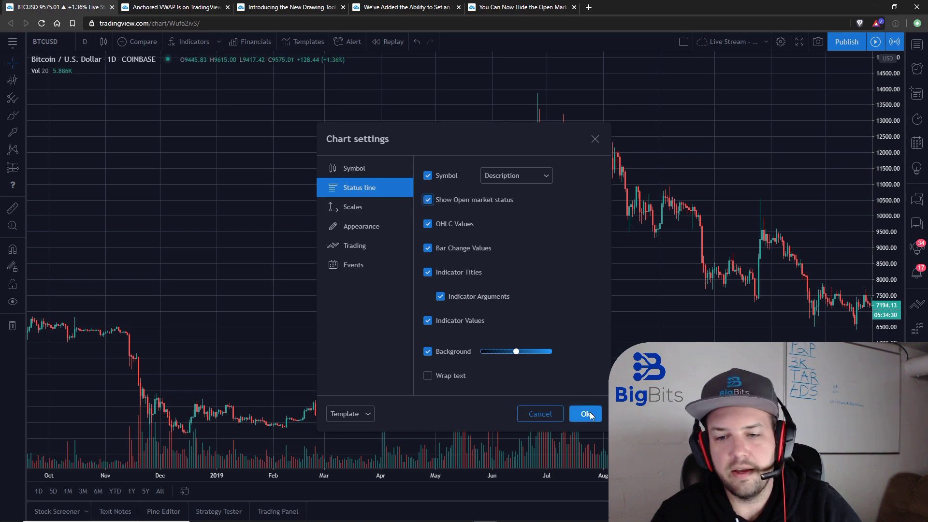
pyautogui.click(586, 414)
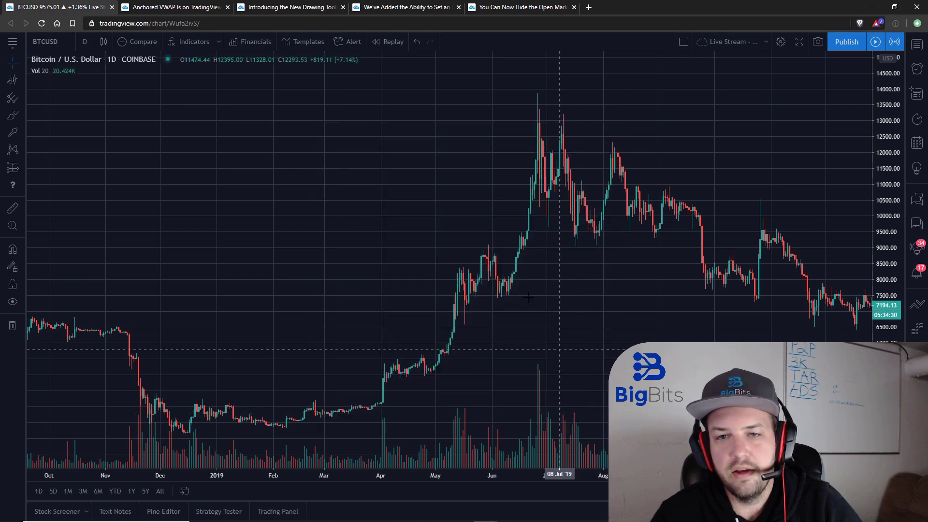
pyautogui.click(173, 8)
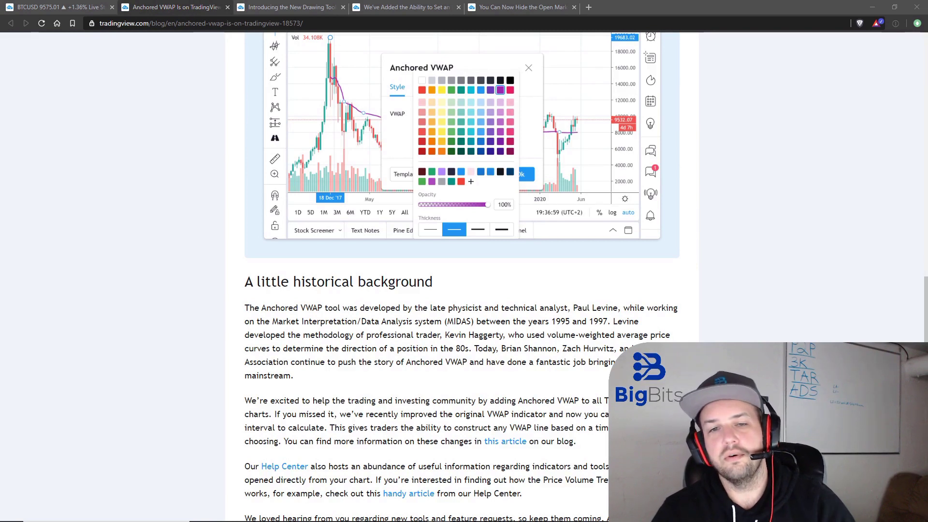